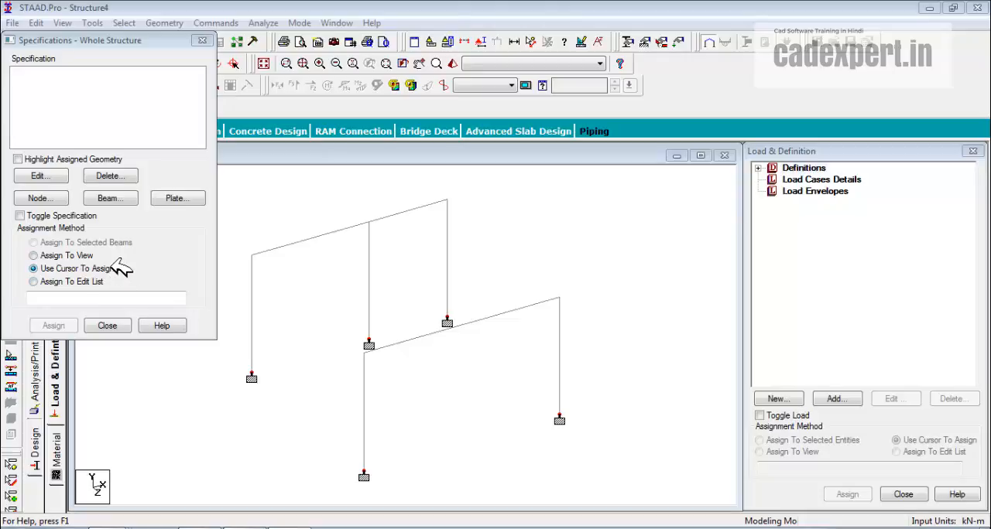
# Create two beam release specifications, one releasing MZ at the start and one releasing MZ at the end
pyautogui.click(108, 198)
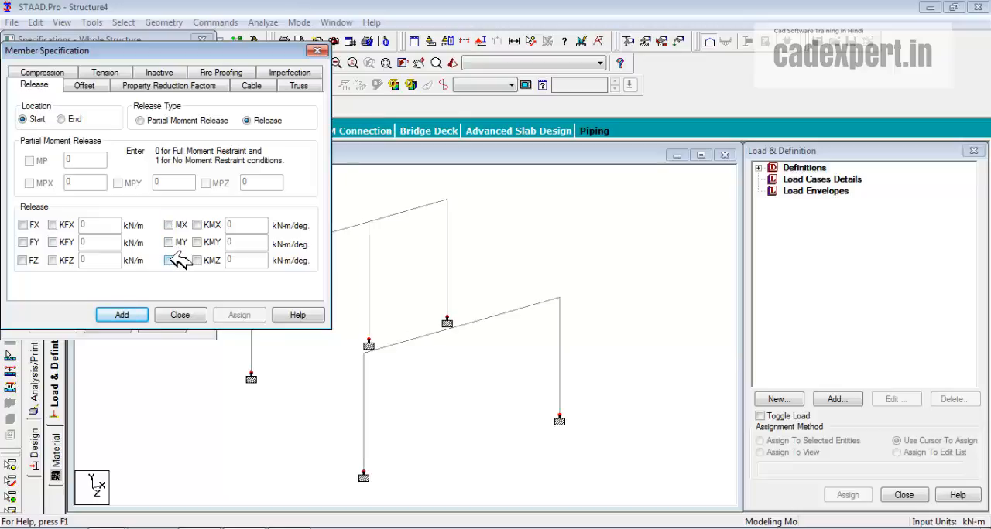
pyautogui.click(169, 260)
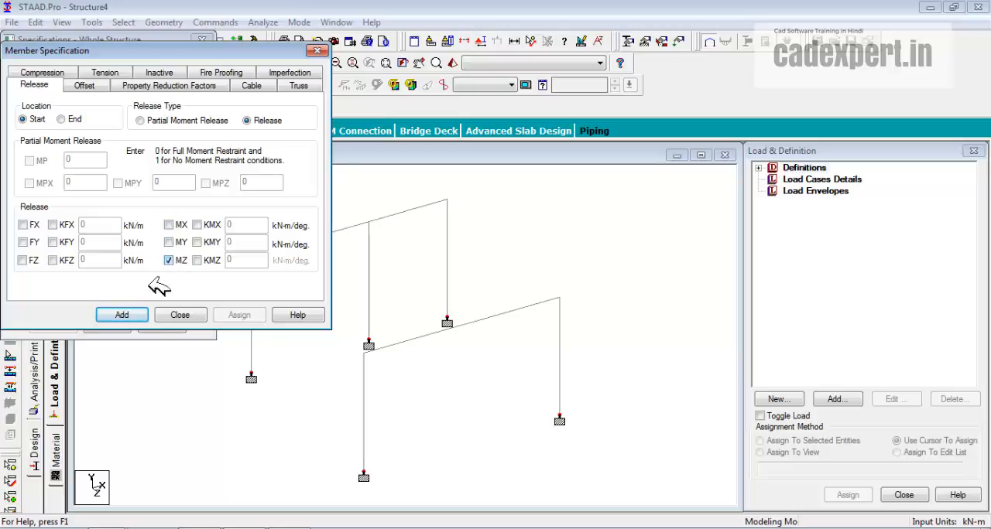
pyautogui.click(121, 315)
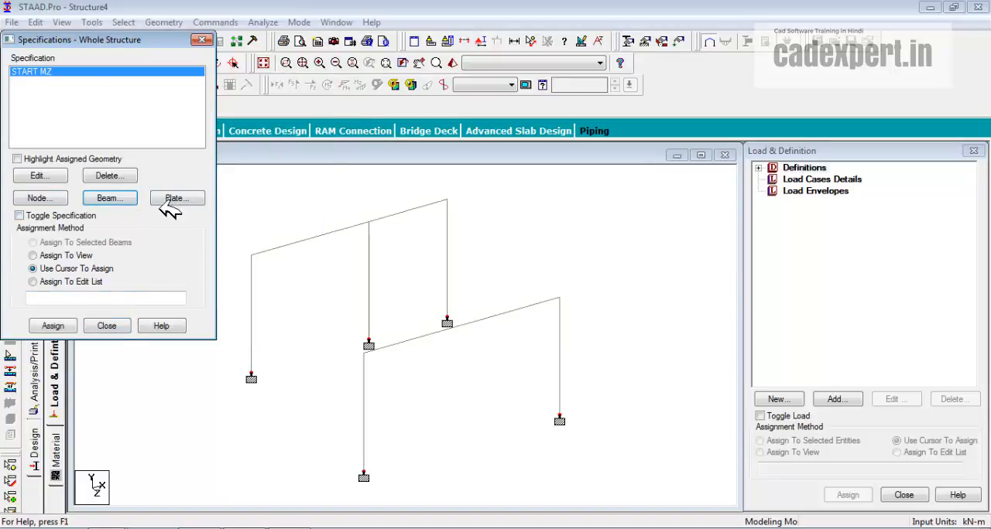
pyautogui.click(110, 199)
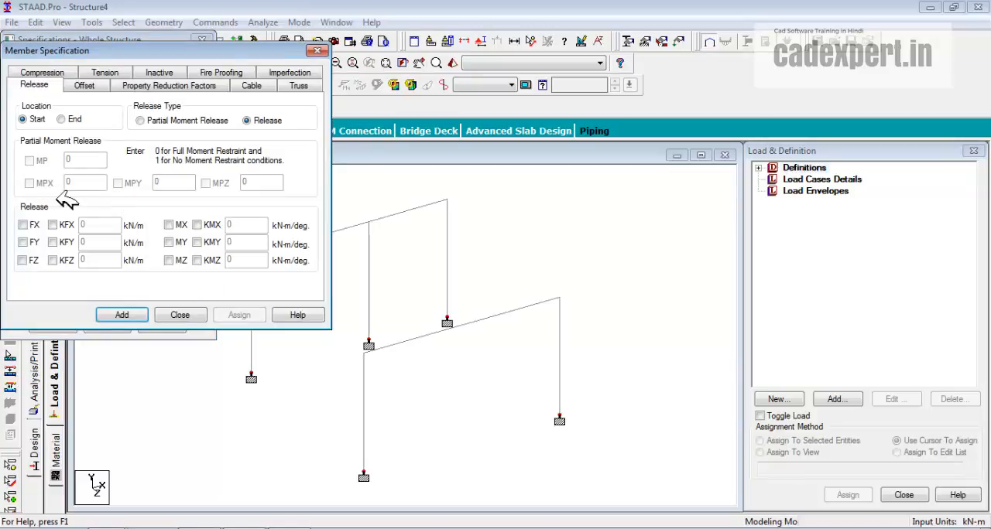
pyautogui.click(63, 120)
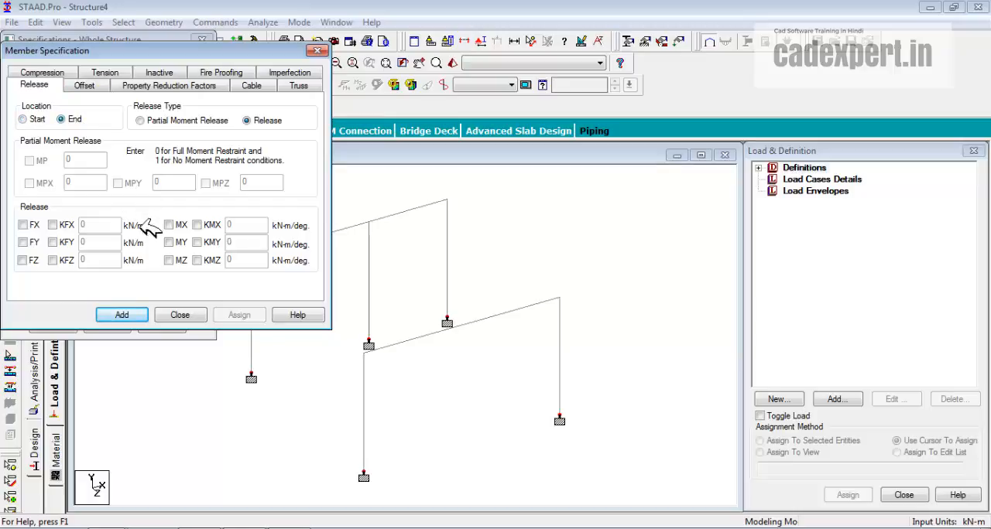
pyautogui.click(172, 261)
pyautogui.click(122, 315)
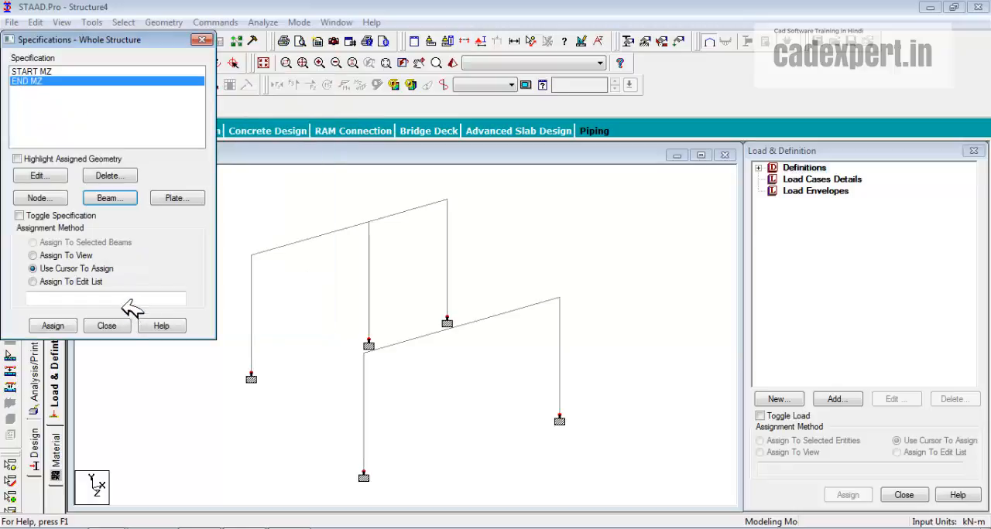
# Create a beam offset specification at the start location with a global X offset of 1 m
pyautogui.click(113, 200)
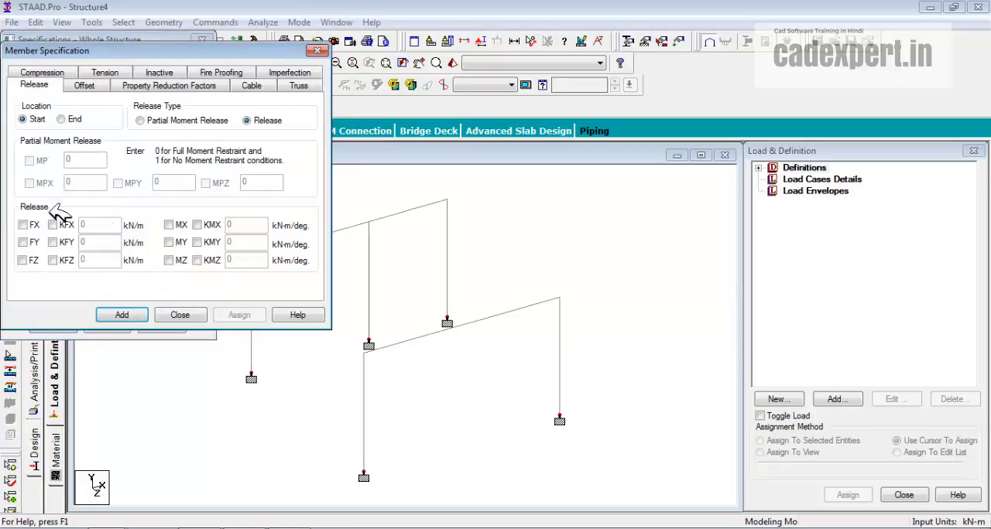
pyautogui.click(91, 84)
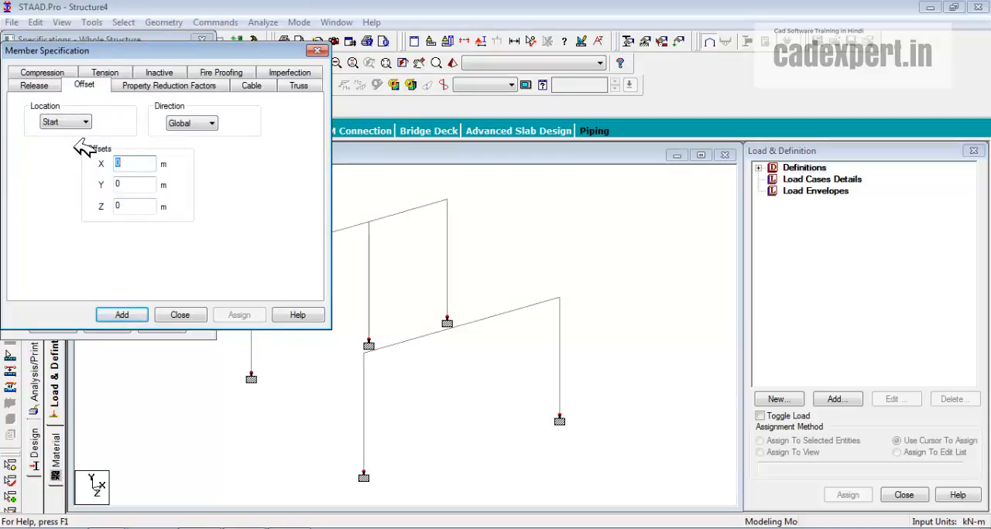
pyautogui.click(85, 122)
pyautogui.click(83, 132)
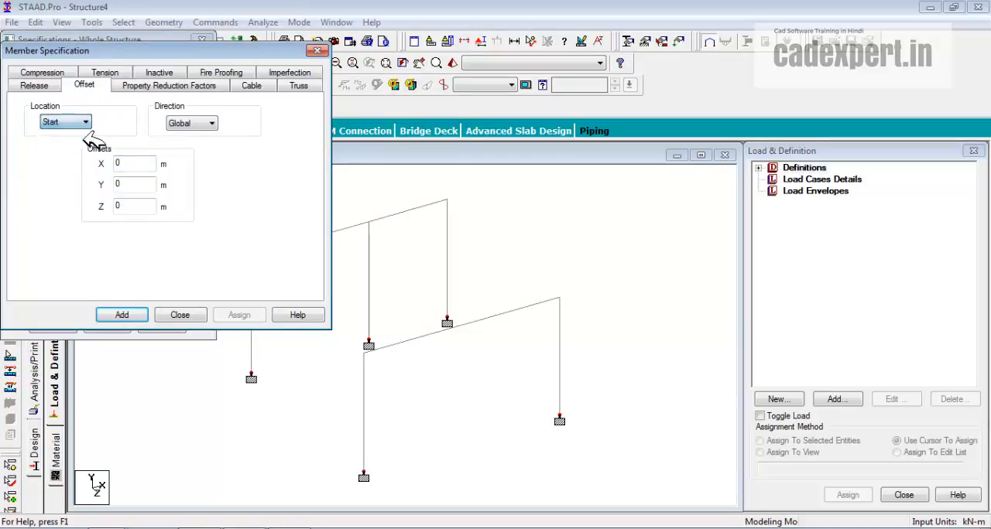
pyautogui.click(120, 163)
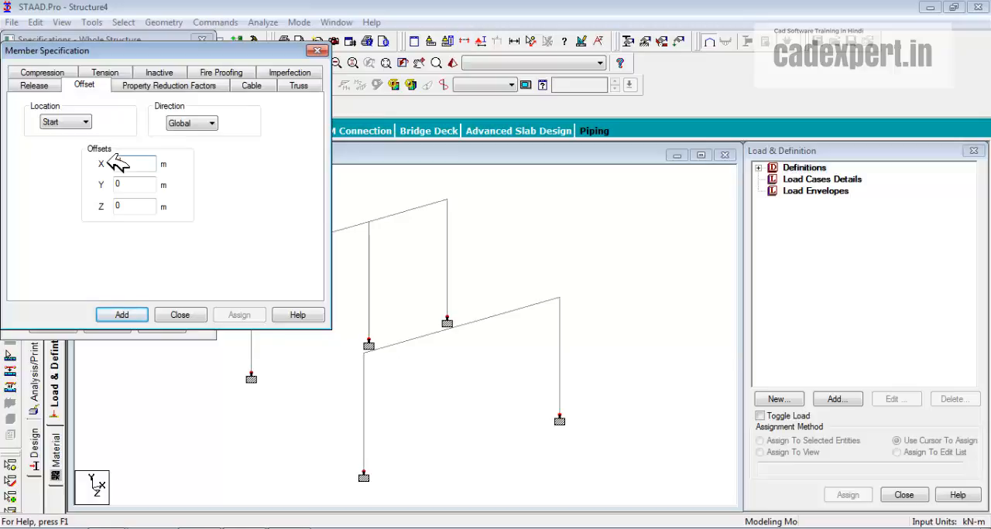
pyautogui.write('1')
pyautogui.click(130, 313)
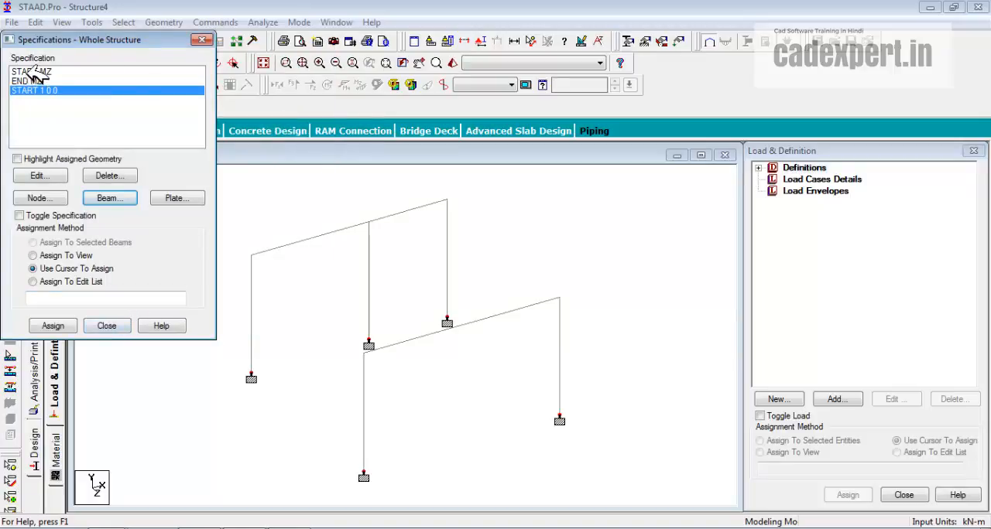
# Close the specifications and add a beam joining the left top corners of the rear and front frames
pyautogui.click(39, 71)
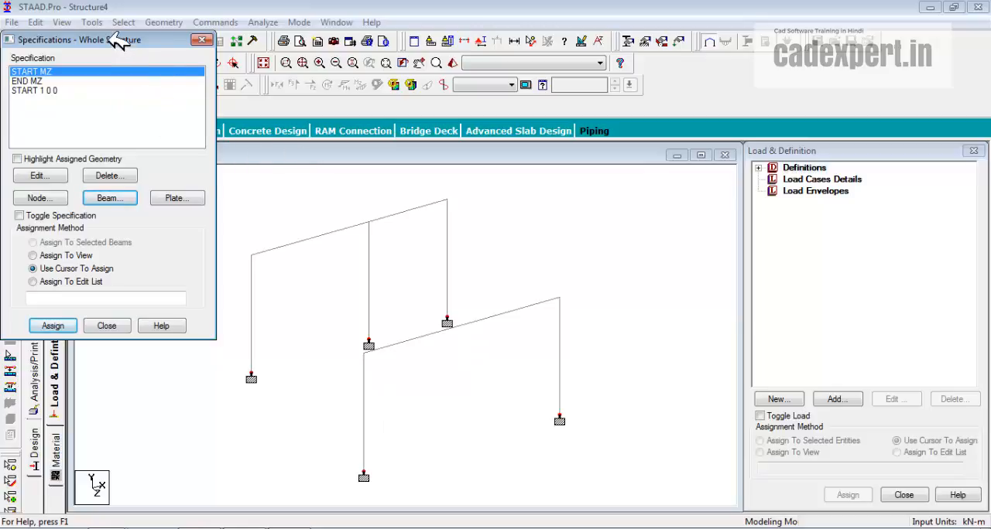
pyautogui.moveTo(116, 40); pyautogui.dragTo(840, 152)
pyautogui.click(866, 442)
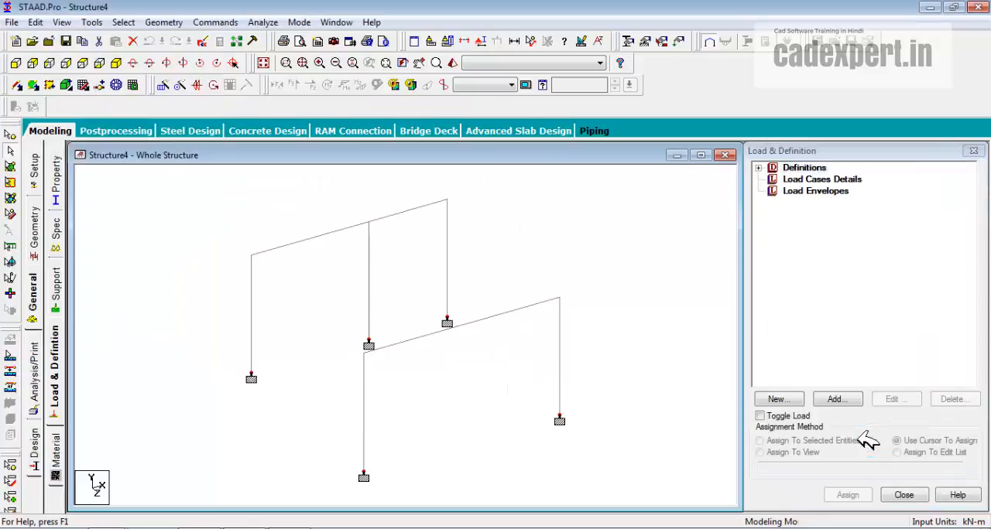
pyautogui.click(17, 84)
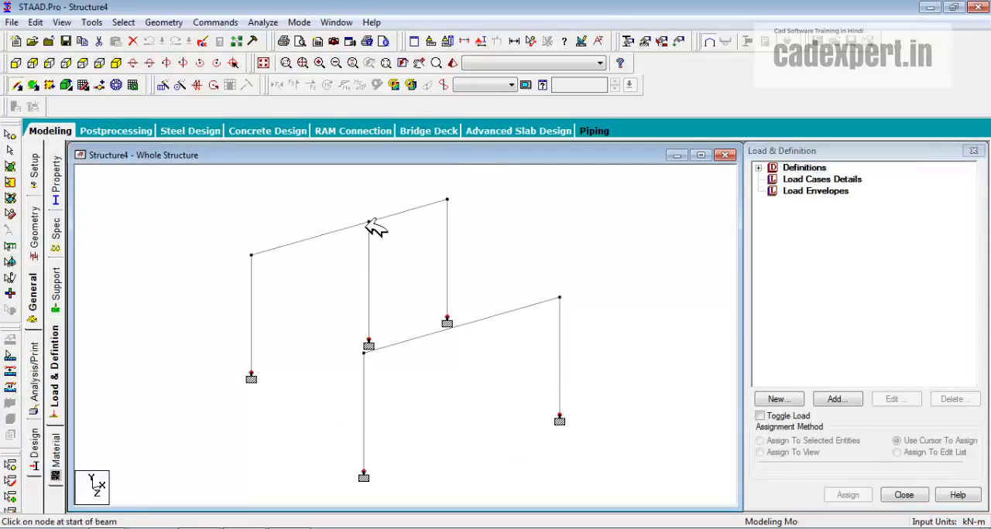
pyautogui.moveTo(252, 255)
pyautogui.mouseDown()
pyautogui.moveTo(314, 328)
pyautogui.moveTo(365, 352)
pyautogui.mouseUp()
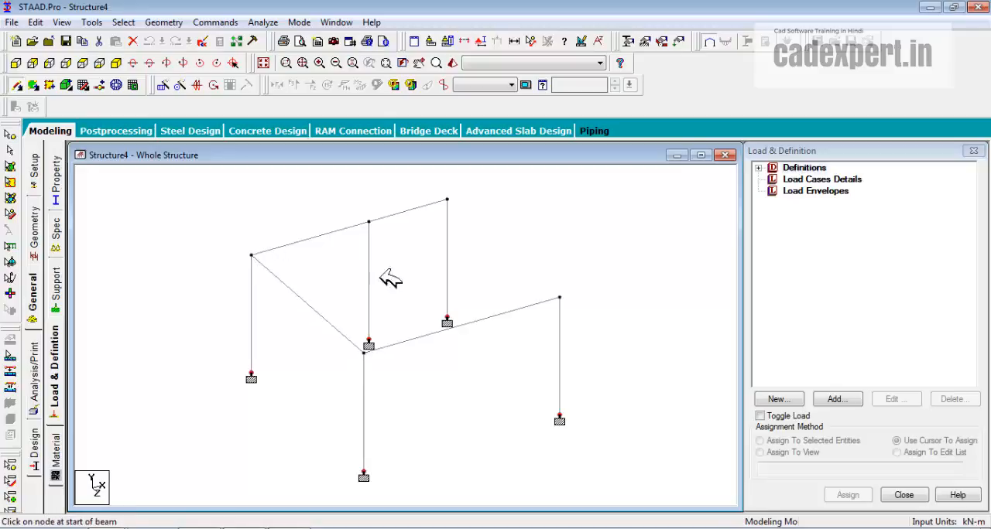
# Add a beam by perpendicular intersection from the rear frame's middle top node to the front frame's top beam
pyautogui.moveTo(370, 219); pyautogui.dragTo(226, 36)
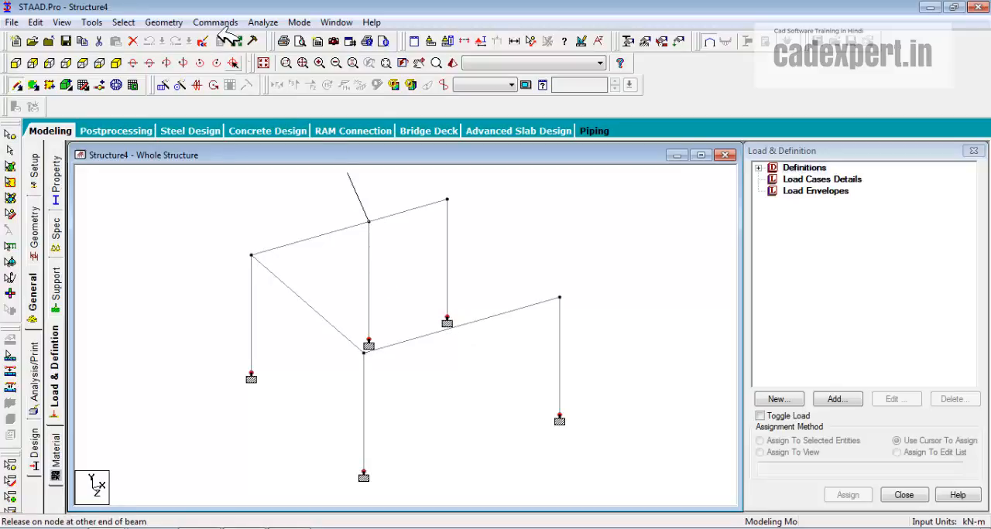
pyautogui.click(163, 23)
pyautogui.moveTo(284, 90)
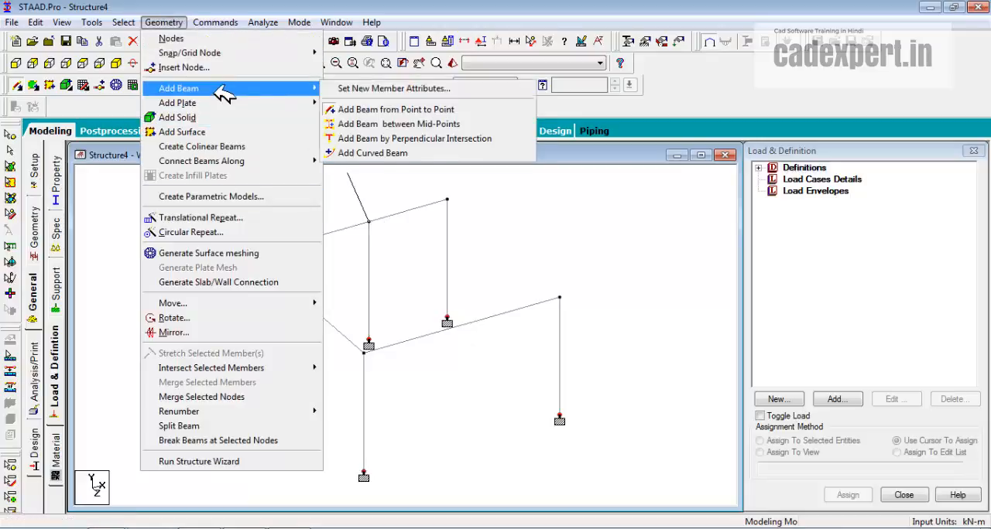
pyautogui.click(368, 139)
pyautogui.click(369, 223)
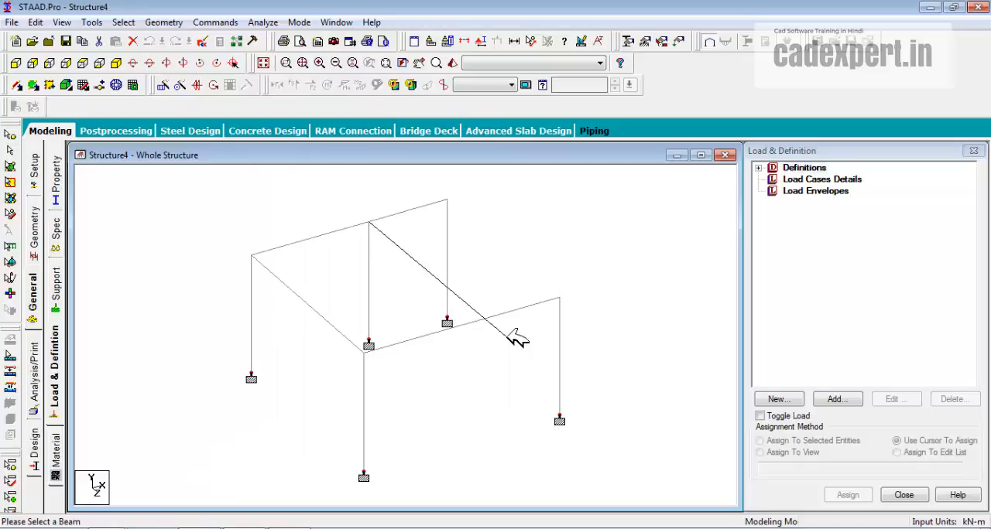
pyautogui.click(496, 322)
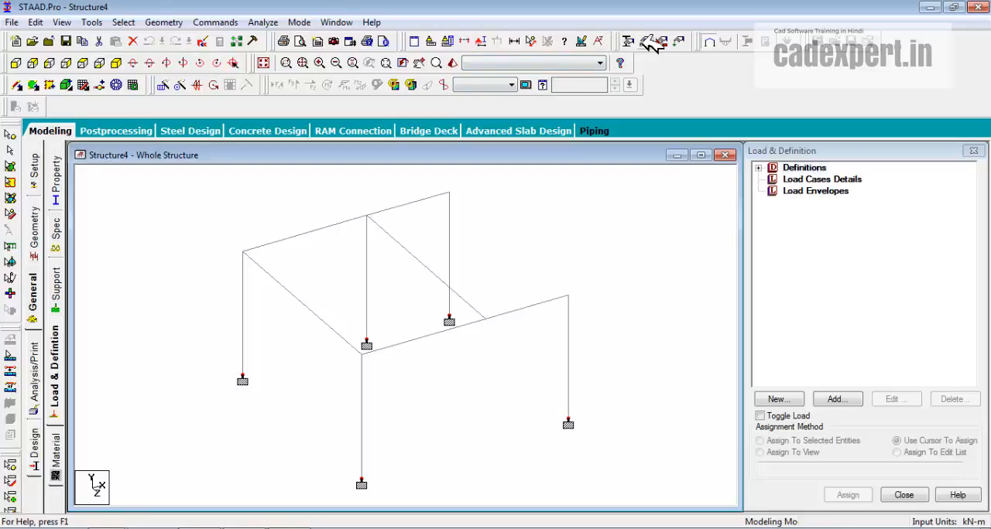
# Assign both the START MZ and END MZ releases to the new perpendicular cross beam
pyautogui.click(678, 41)
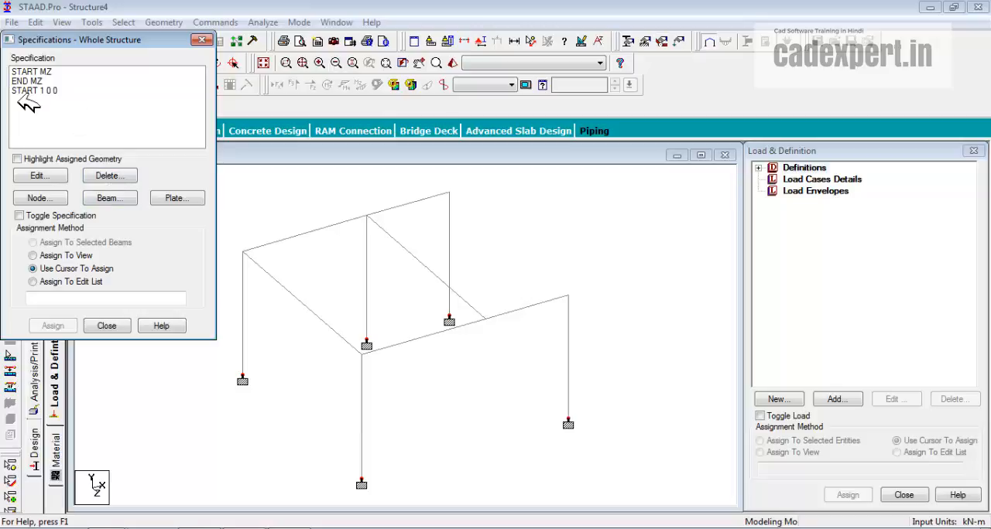
pyautogui.click(29, 72)
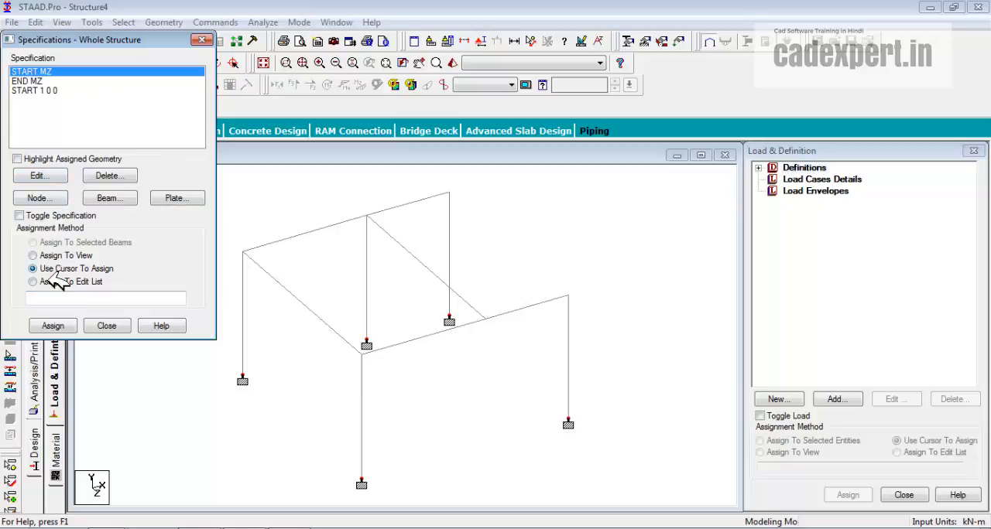
pyautogui.click(478, 306)
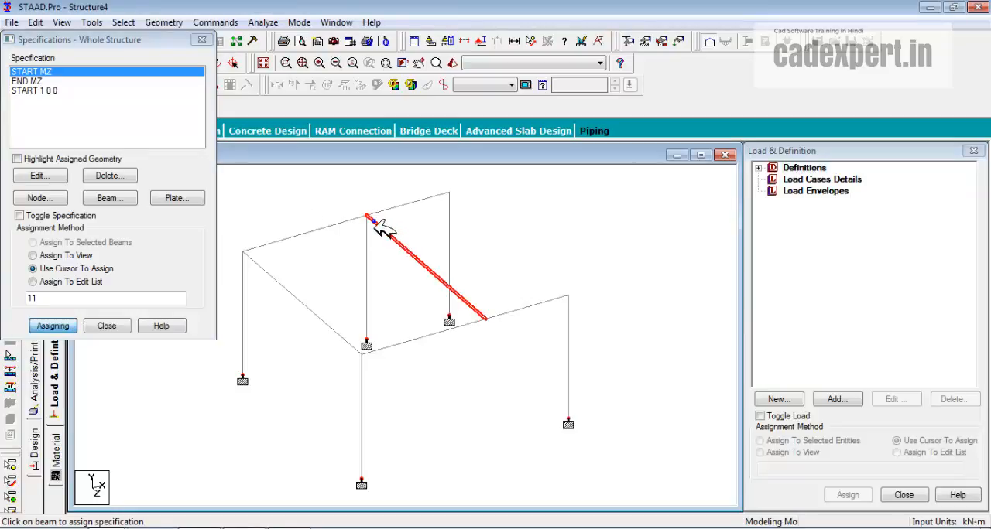
pyautogui.click(32, 82)
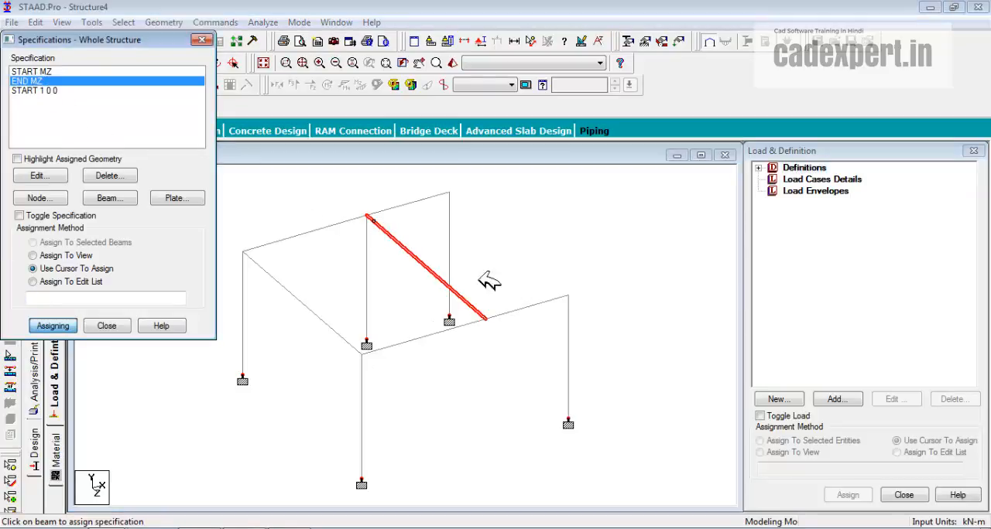
pyautogui.click(478, 306)
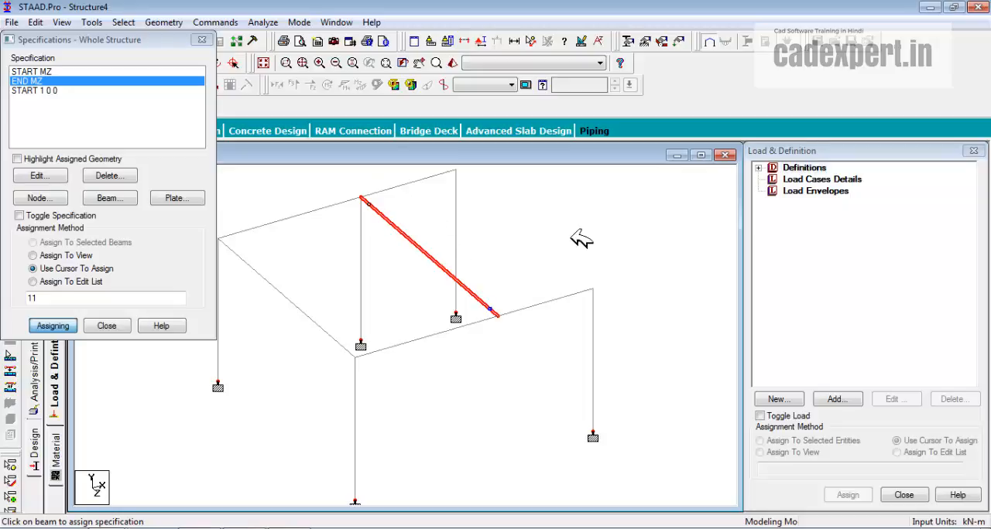
# Assign the START 1 0 0 offset to the front top beam segment left of the cross beam, and decline the auto save
pyautogui.click(34, 91)
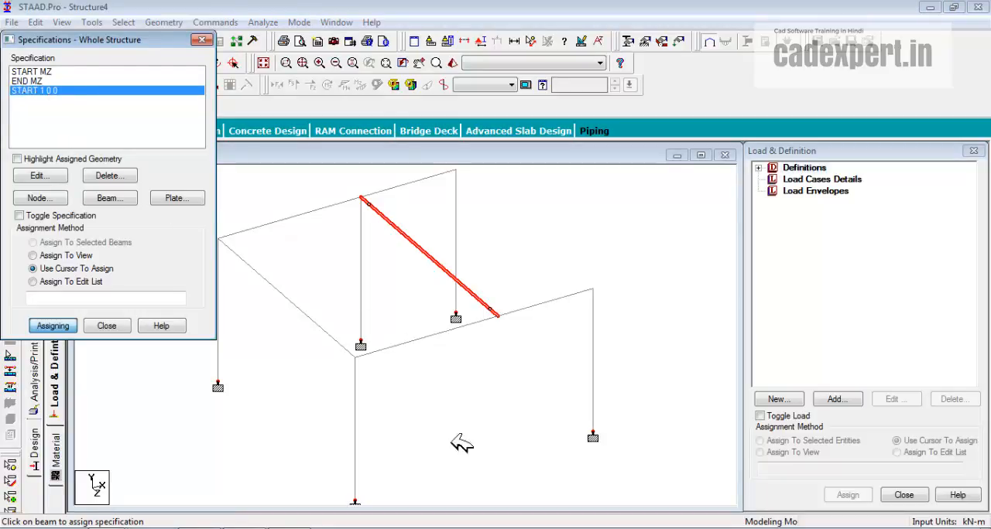
pyautogui.click(405, 340)
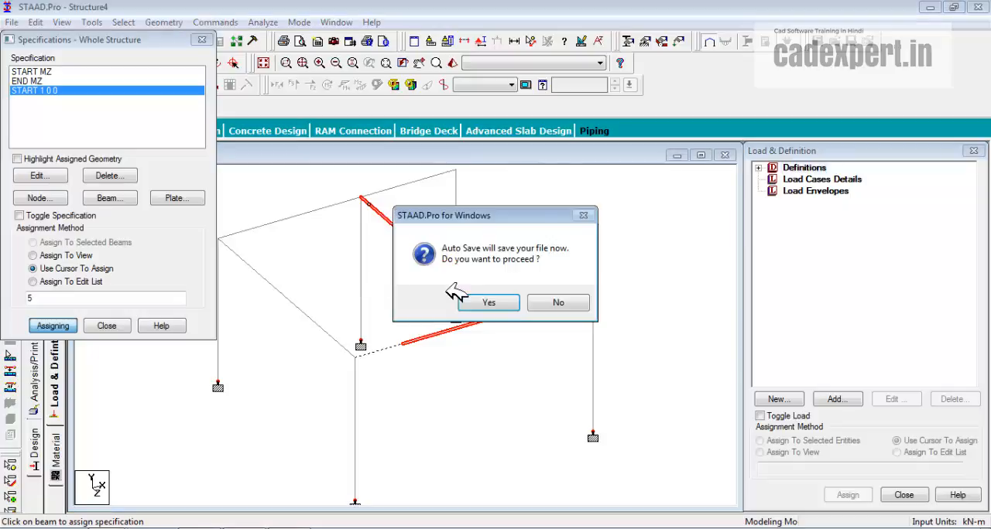
pyautogui.click(569, 300)
pyautogui.moveTo(77, 39); pyautogui.dragTo(662, 94)
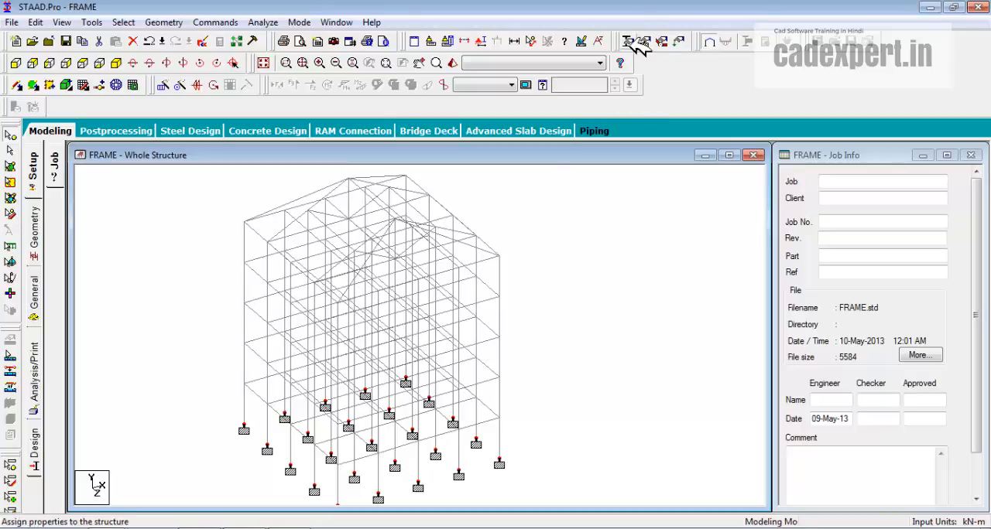
# Create a truss member specification for beams in the FRAME model
pyautogui.click(674, 47)
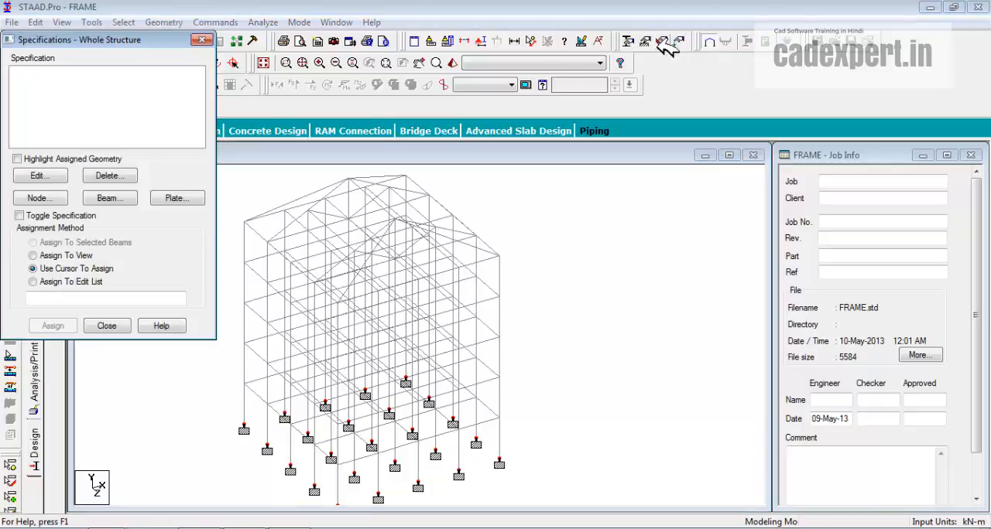
pyautogui.click(118, 197)
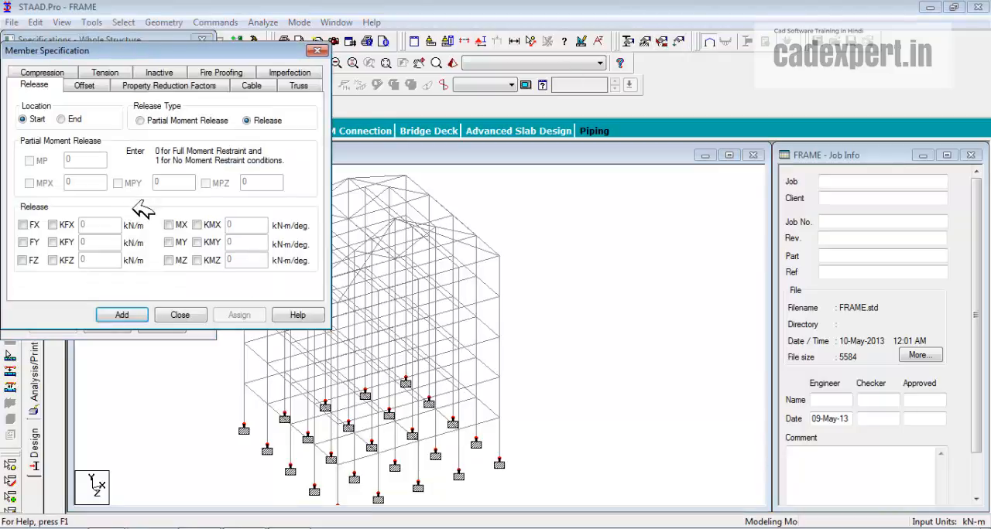
pyautogui.click(302, 86)
pyautogui.click(128, 315)
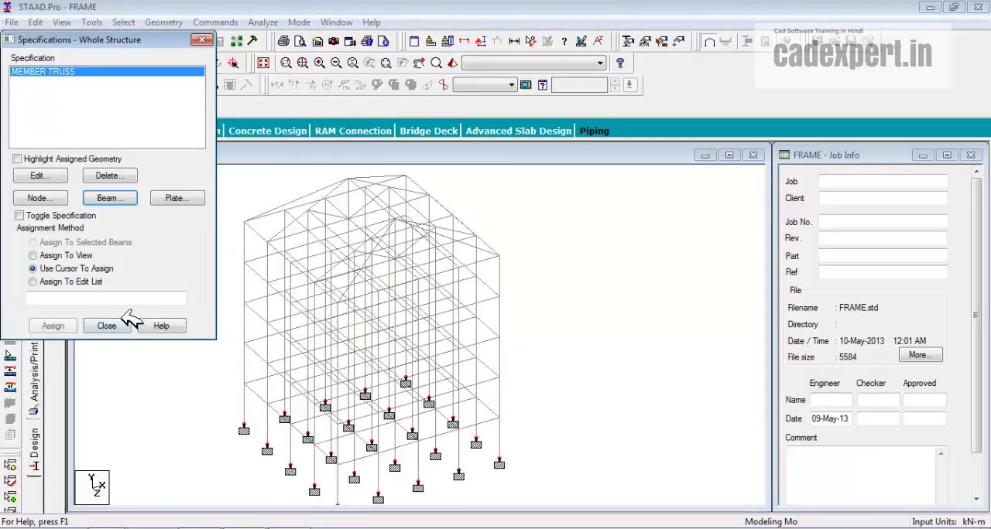
# Select all roof truss members above the top storey in the front view and assign the MEMBER TRUSS specification to them
pyautogui.moveTo(93, 39); pyautogui.dragTo(749, 97)
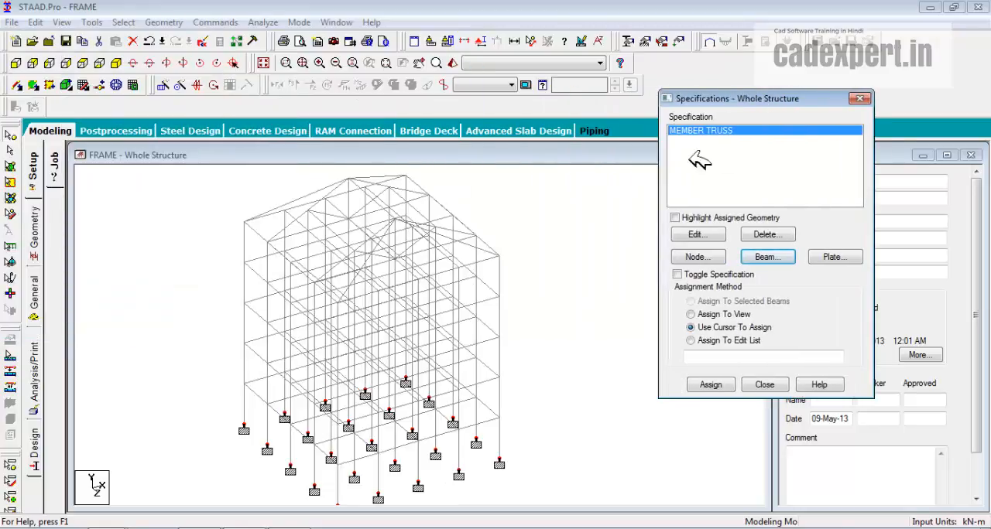
pyautogui.click(15, 63)
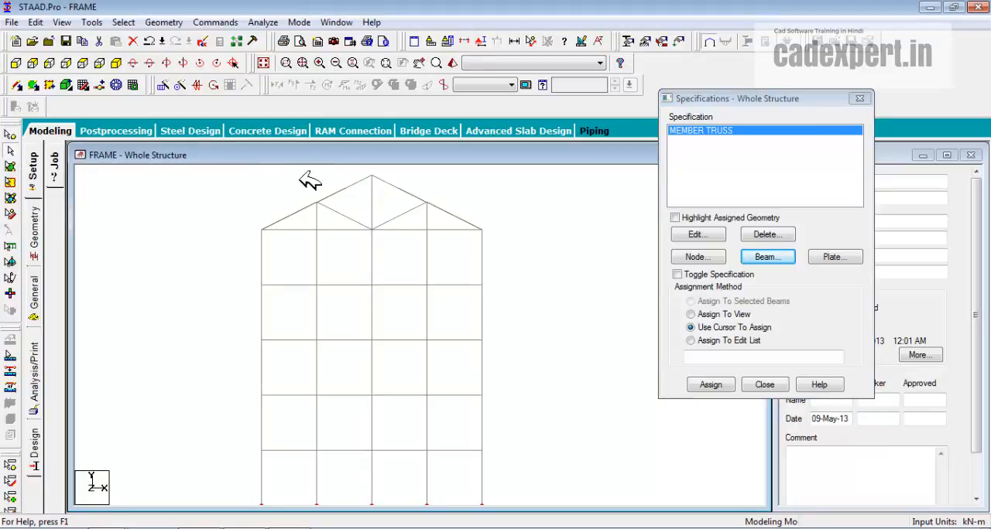
pyautogui.moveTo(226, 178); pyautogui.dragTo(526, 236)
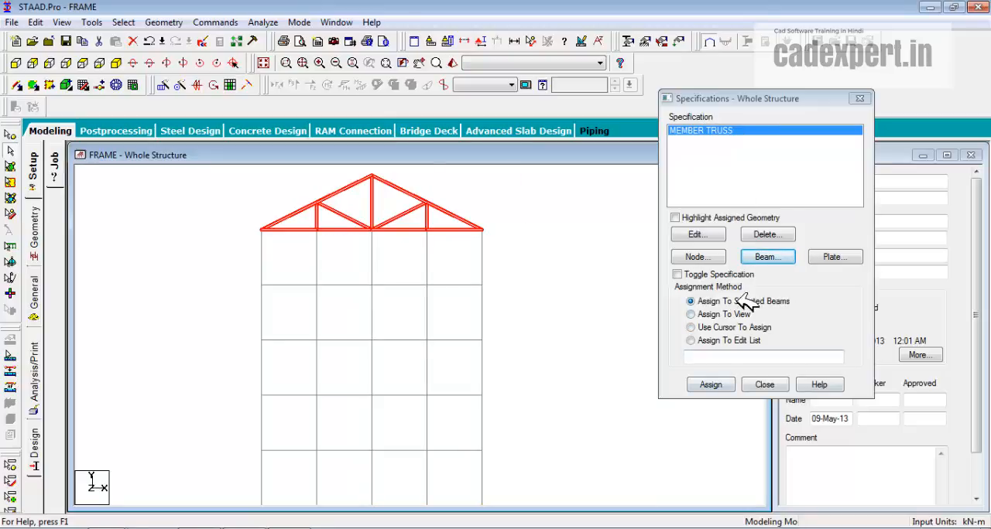
pyautogui.click(711, 385)
pyautogui.click(823, 283)
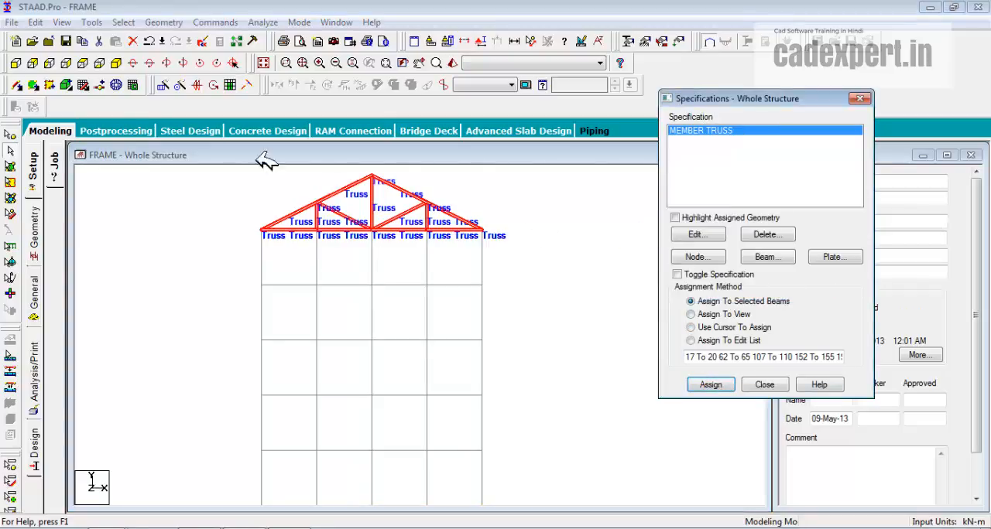
pyautogui.click(117, 62)
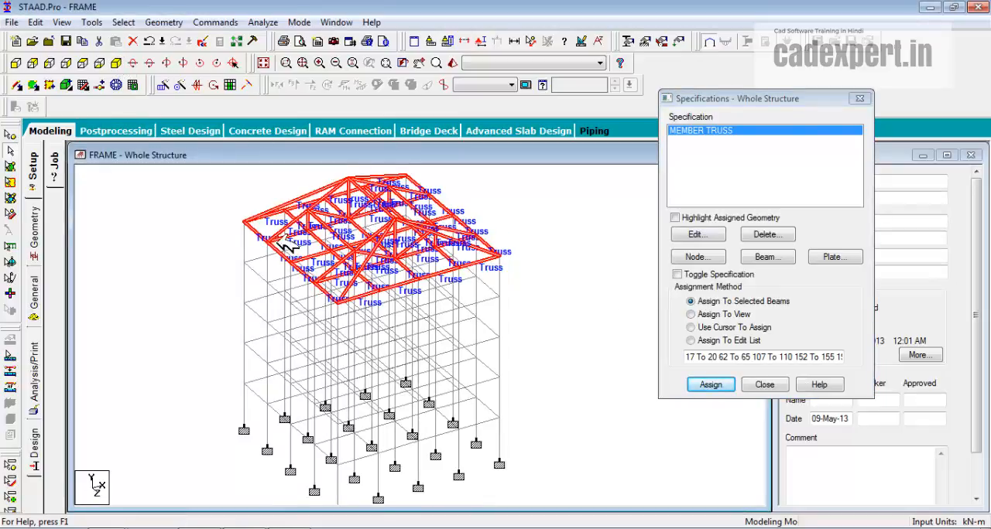
pyautogui.click(551, 223)
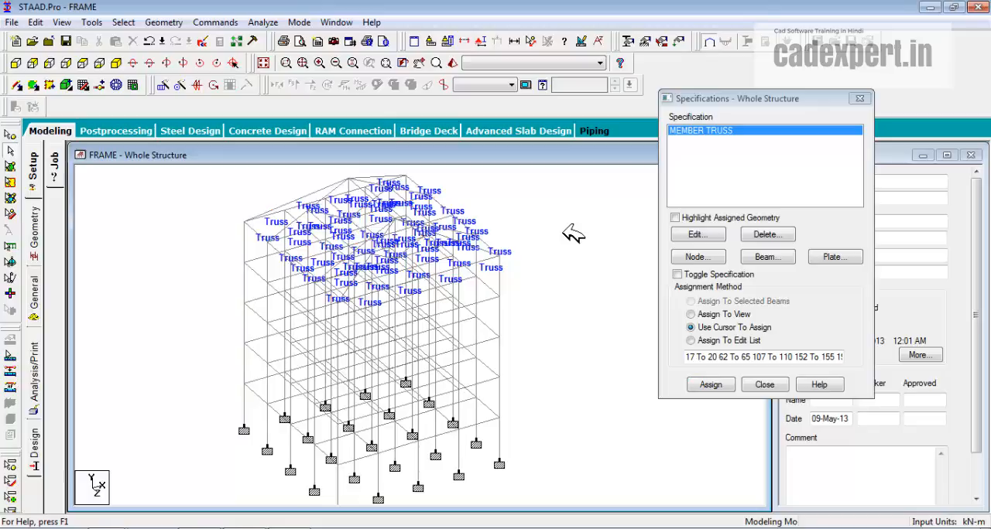